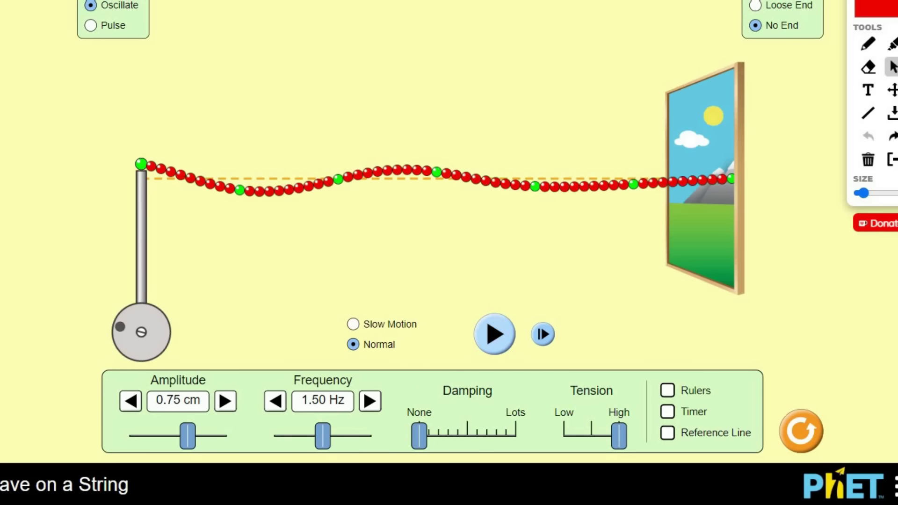
Step: Run the oscillating string simulation, and draw a red freehand arrow pointing at the string, labelled "wave"
{"action": "left_click", "coordinate": [494, 334]}
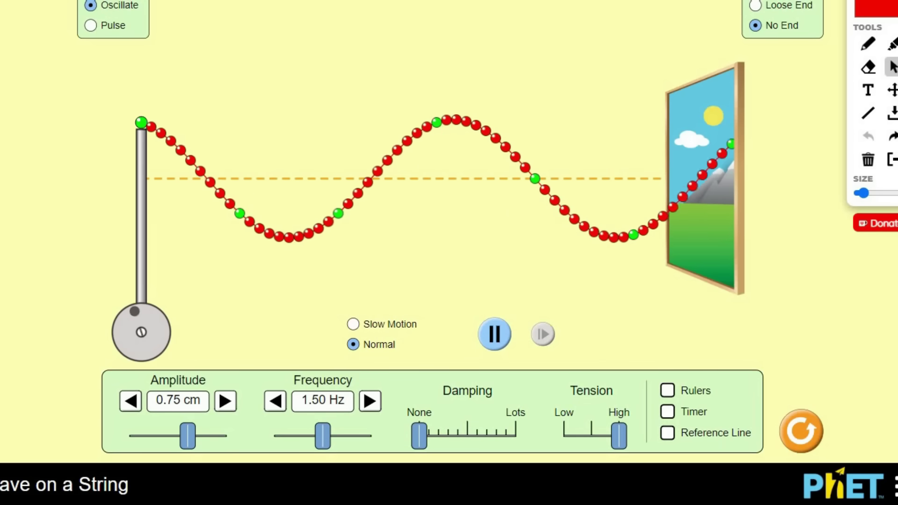
{"action": "left_click", "coordinate": [868, 43]}
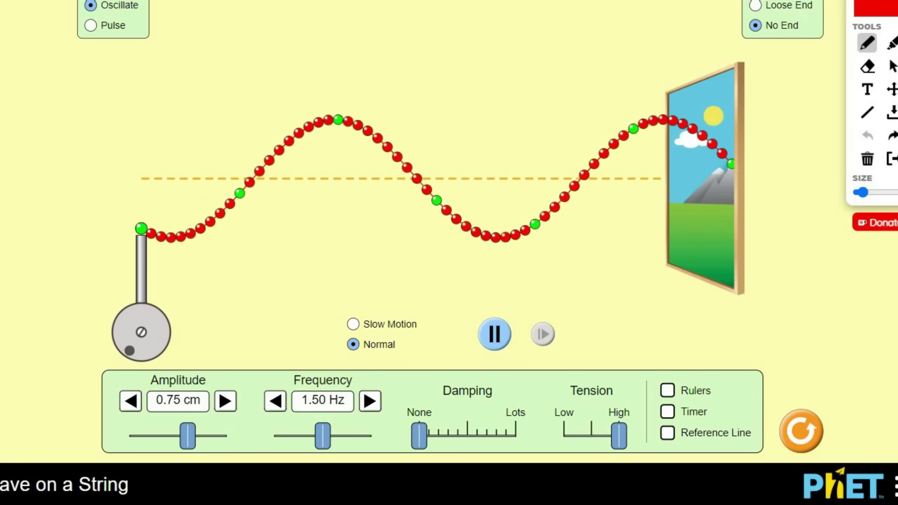
{"action": "left_click_drag", "start_coordinate": [250, 29], "coordinate": [289, 108]}
{"action": "left_click_drag", "start_coordinate": [272, 98], "coordinate": [334, 61]}
{"action": "mouse_move", "coordinate": [349, 60]}
{"action": "left_mouse_down"}
{"action": "mouse_move", "coordinate": [352, 70]}
{"action": "mouse_move", "coordinate": [364, 52]}
{"action": "left_mouse_up"}
{"action": "left_click_drag", "start_coordinate": [372, 58], "coordinate": [387, 70]}
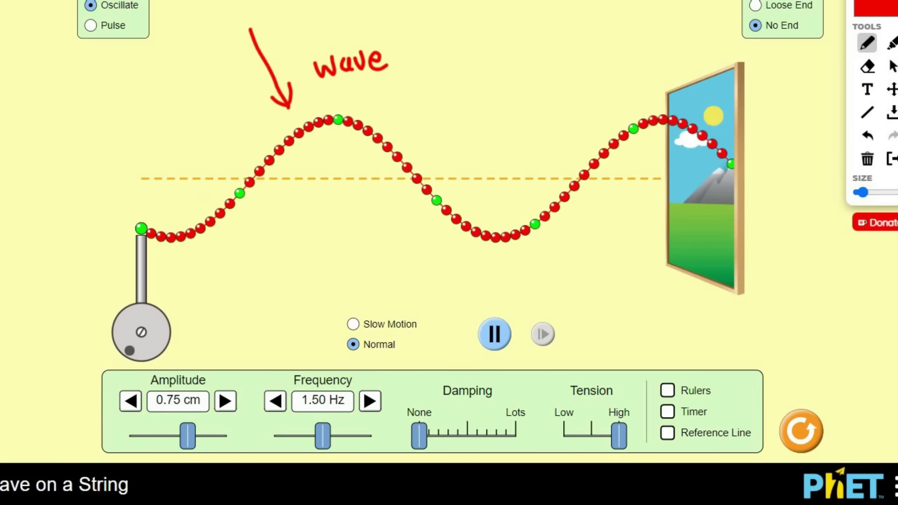
Step: Switch the simulation to slow motion and circle three successive humps of the paused wave in green, blue and orange
{"action": "left_click", "coordinate": [353, 324]}
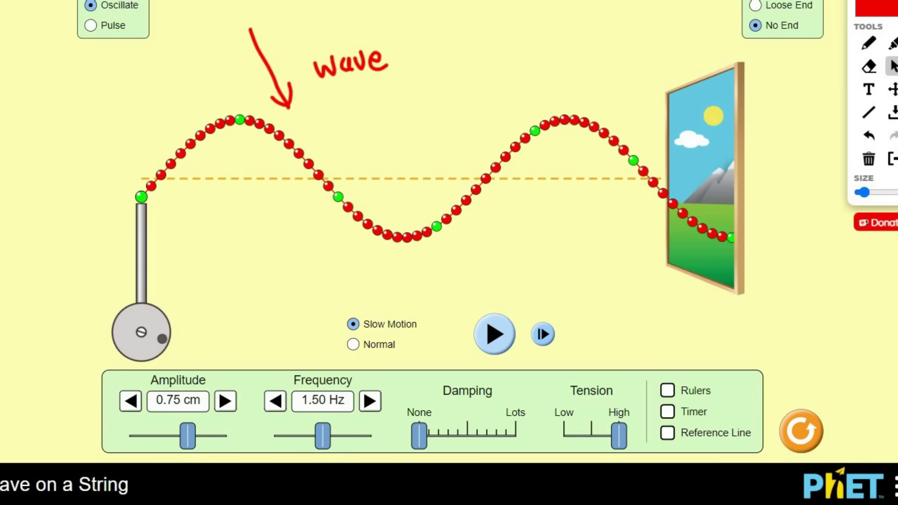
{"action": "key", "text": "p"}
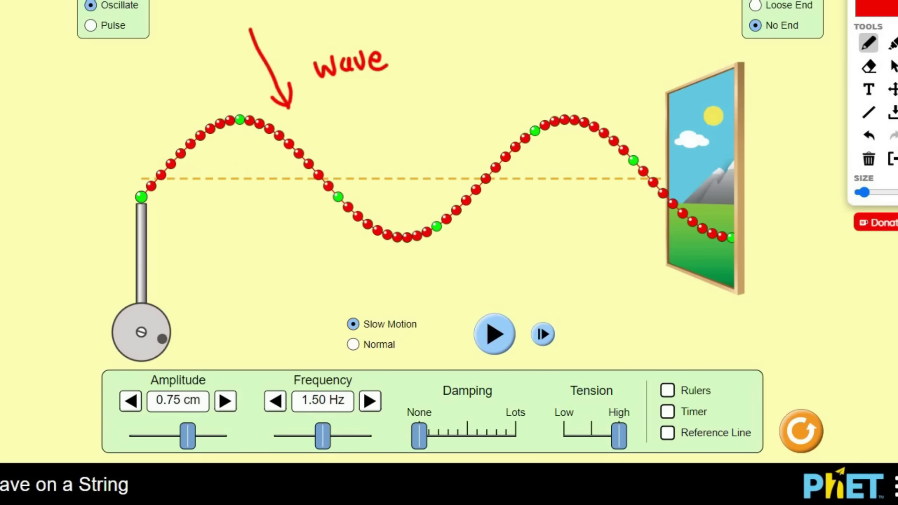
{"action": "mouse_move", "coordinate": [300, 103]}
{"action": "left_mouse_down"}
{"action": "mouse_move", "coordinate": [268, 265]}
{"action": "mouse_move", "coordinate": [449, 74]}
{"action": "mouse_move", "coordinate": [335, 81]}
{"action": "left_mouse_up"}
{"action": "key", "text": "ctrl+z"}
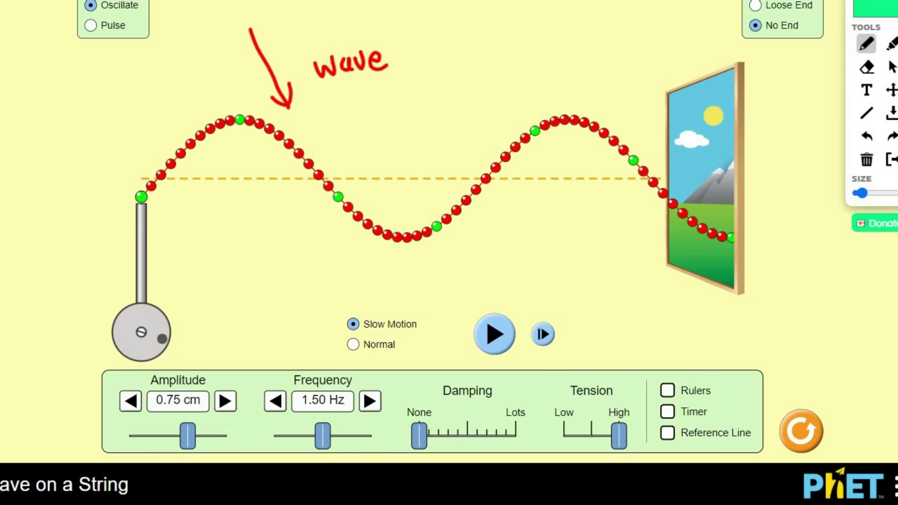
{"action": "mouse_move", "coordinate": [124, 183]}
{"action": "left_mouse_down"}
{"action": "mouse_move", "coordinate": [128, 158]}
{"action": "mouse_move", "coordinate": [206, 95]}
{"action": "mouse_move", "coordinate": [288, 96]}
{"action": "mouse_move", "coordinate": [336, 171]}
{"action": "mouse_move", "coordinate": [295, 236]}
{"action": "mouse_move", "coordinate": [129, 169]}
{"action": "left_mouse_up"}
{"action": "mouse_move", "coordinate": [363, 160]}
{"action": "left_mouse_down"}
{"action": "mouse_move", "coordinate": [318, 181]}
{"action": "mouse_move", "coordinate": [369, 262]}
{"action": "mouse_move", "coordinate": [475, 206]}
{"action": "mouse_move", "coordinate": [356, 159]}
{"action": "left_mouse_up"}
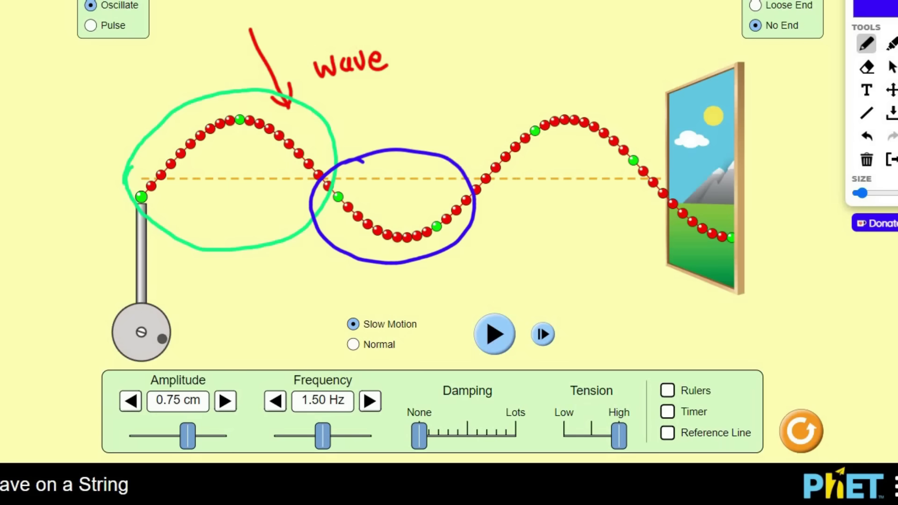
{"action": "mouse_move", "coordinate": [567, 81]}
{"action": "left_mouse_down"}
{"action": "mouse_move", "coordinate": [473, 131]}
{"action": "mouse_move", "coordinate": [543, 224]}
{"action": "mouse_move", "coordinate": [654, 142]}
{"action": "mouse_move", "coordinate": [542, 82]}
{"action": "left_mouse_up"}
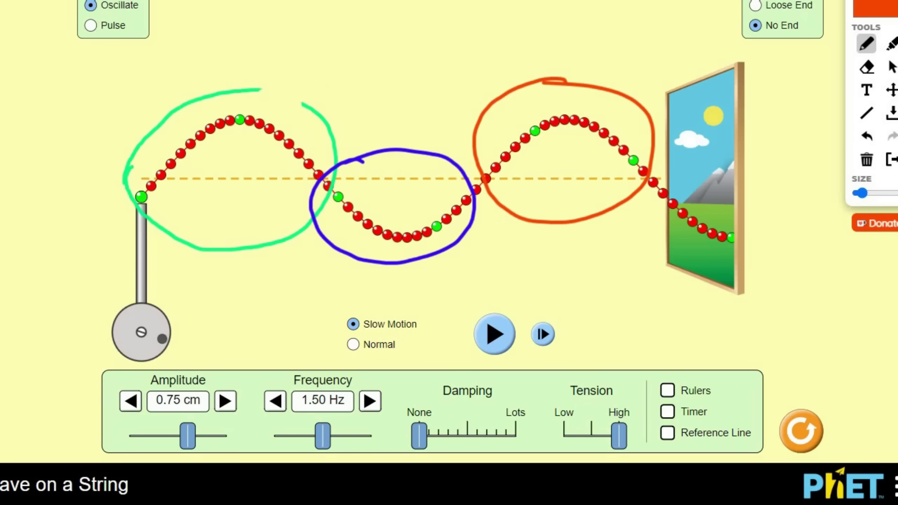
Step: Handwrite "pulses" in orange above the first hump and trace that hump's curve
{"action": "mouse_move", "coordinate": [217, 62]}
{"action": "left_mouse_down"}
{"action": "mouse_move", "coordinate": [220, 84]}
{"action": "mouse_move", "coordinate": [219, 75]}
{"action": "mouse_move", "coordinate": [250, 66]}
{"action": "left_mouse_up"}
{"action": "mouse_move", "coordinate": [252, 49]}
{"action": "left_mouse_down"}
{"action": "mouse_move", "coordinate": [256, 68]}
{"action": "mouse_move", "coordinate": [286, 66]}
{"action": "left_mouse_up"}
{"action": "left_click_drag", "start_coordinate": [300, 47], "coordinate": [289, 63]}
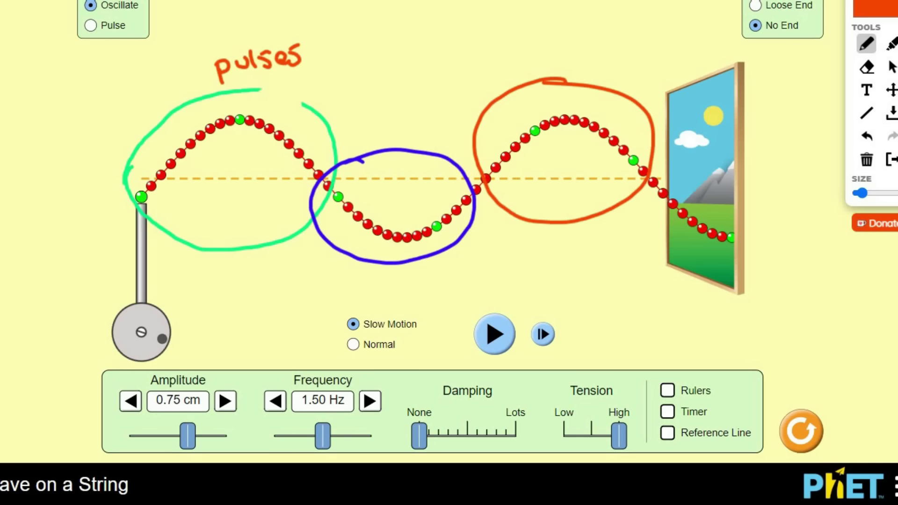
{"action": "mouse_move", "coordinate": [149, 188]}
{"action": "left_mouse_down"}
{"action": "mouse_move", "coordinate": [199, 133]}
{"action": "mouse_move", "coordinate": [268, 111]}
{"action": "mouse_move", "coordinate": [328, 182]}
{"action": "left_mouse_up"}
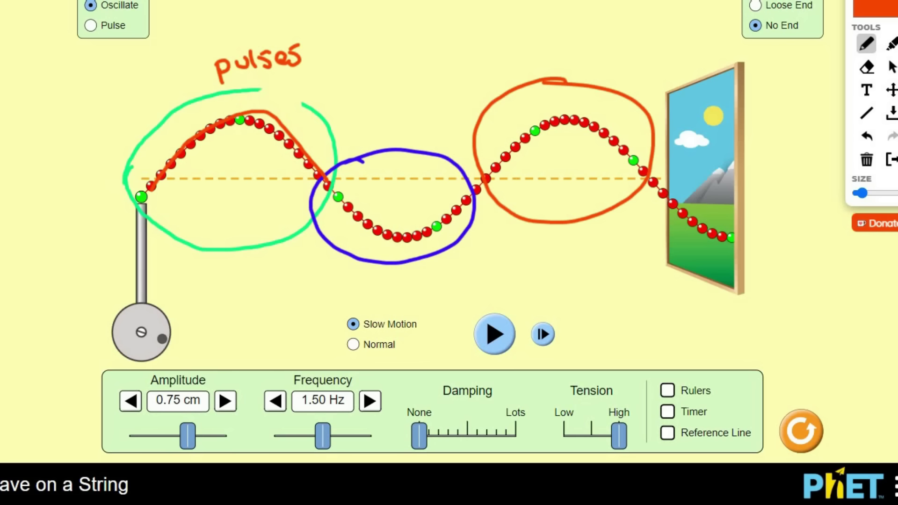
Step: Handwrite an explanatory note in orange above the wave, beside the "pulses" label
{"action": "mouse_move", "coordinate": [351, 33]}
{"action": "left_mouse_down"}
{"action": "mouse_move", "coordinate": [355, 17]}
{"action": "mouse_move", "coordinate": [372, 31]}
{"action": "left_mouse_up"}
{"action": "mouse_move", "coordinate": [382, 21]}
{"action": "left_mouse_down"}
{"action": "mouse_move", "coordinate": [384, 31]}
{"action": "mouse_move", "coordinate": [395, 20]}
{"action": "mouse_move", "coordinate": [399, 50]}
{"action": "left_mouse_up"}
{"action": "left_click_drag", "start_coordinate": [442, 19], "coordinate": [472, 31]}
{"action": "mouse_move", "coordinate": [487, 17]}
{"action": "left_mouse_down"}
{"action": "mouse_move", "coordinate": [477, 33]}
{"action": "mouse_move", "coordinate": [563, 31]}
{"action": "left_mouse_up"}
{"action": "mouse_move", "coordinate": [575, 18]}
{"action": "left_mouse_down"}
{"action": "mouse_move", "coordinate": [568, 28]}
{"action": "mouse_move", "coordinate": [576, 21]}
{"action": "left_mouse_up"}
{"action": "left_click", "coordinate": [587, 17]}
{"action": "left_click_drag", "start_coordinate": [580, 9], "coordinate": [589, 29]}
{"action": "left_click_drag", "start_coordinate": [592, 24], "coordinate": [659, 22]}
{"action": "left_click_drag", "start_coordinate": [623, 45], "coordinate": [642, 47]}
{"action": "left_click_drag", "start_coordinate": [649, 46], "coordinate": [661, 56]}
{"action": "left_click_drag", "start_coordinate": [664, 43], "coordinate": [685, 54]}
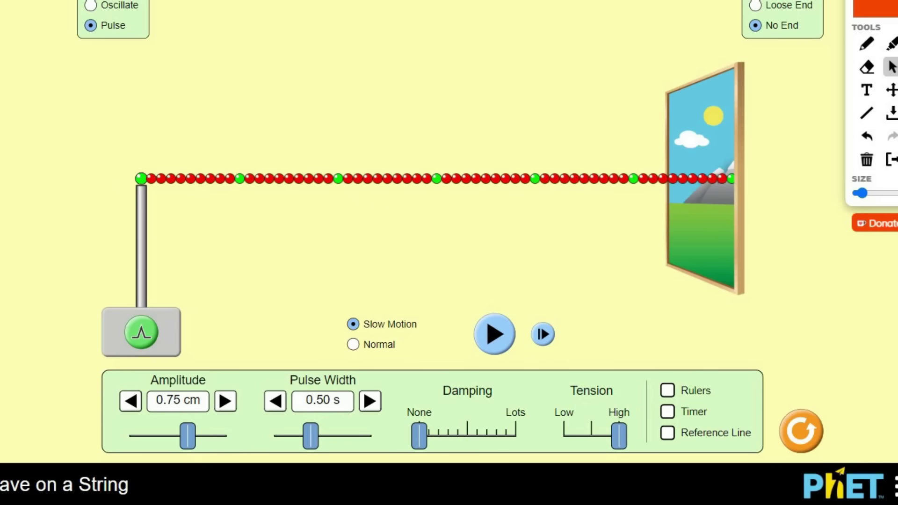
Step: Send single pulses along the string at normal speed and set the pulse amplitude to 1.10 cm
{"action": "left_click", "coordinate": [354, 344]}
{"action": "left_click", "coordinate": [141, 332]}
{"action": "left_click", "coordinate": [495, 334]}
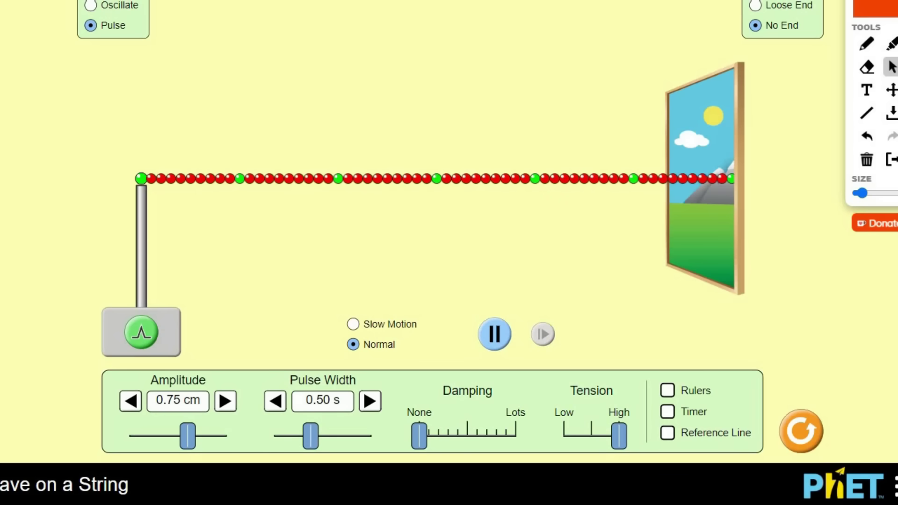
{"action": "left_click", "coordinate": [141, 332]}
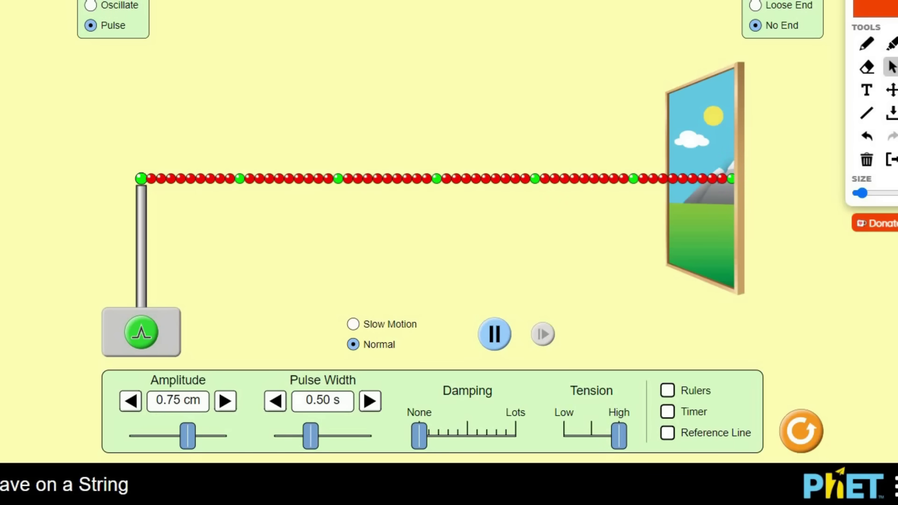
{"action": "left_click_drag", "start_coordinate": [187, 436], "coordinate": [214, 435]}
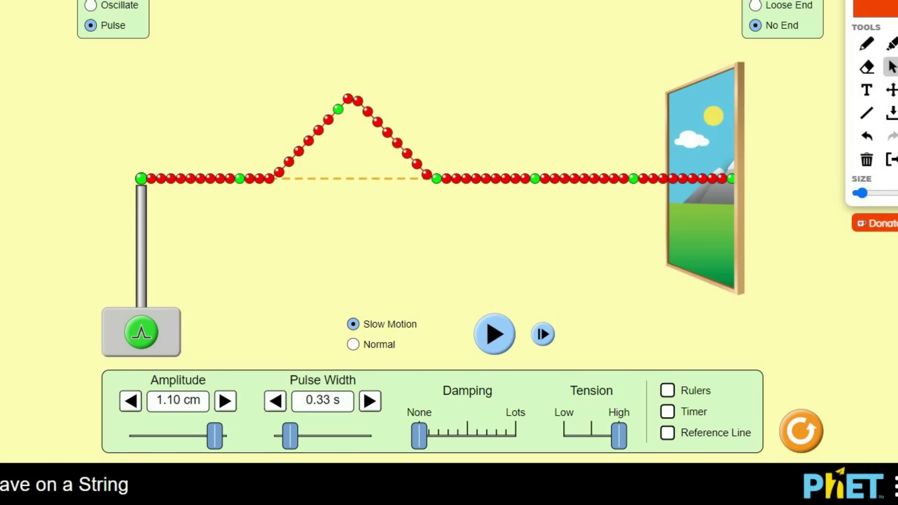
Step: Handwrite "pulse = single disturbance in a" in orange above the paused pulse
{"action": "left_click", "coordinate": [867, 44]}
{"action": "left_click_drag", "start_coordinate": [189, 27], "coordinate": [220, 40]}
{"action": "left_click_drag", "start_coordinate": [223, 20], "coordinate": [230, 42]}
{"action": "mouse_move", "coordinate": [254, 35]}
{"action": "left_mouse_down"}
{"action": "mouse_move", "coordinate": [261, 42]}
{"action": "mouse_move", "coordinate": [306, 26]}
{"action": "left_mouse_up"}
{"action": "left_click_drag", "start_coordinate": [293, 37], "coordinate": [329, 35]}
{"action": "mouse_move", "coordinate": [346, 25]}
{"action": "left_mouse_down"}
{"action": "mouse_move", "coordinate": [347, 35]}
{"action": "mouse_move", "coordinate": [349, 20]}
{"action": "left_mouse_up"}
{"action": "mouse_move", "coordinate": [356, 26]}
{"action": "left_mouse_down"}
{"action": "mouse_move", "coordinate": [372, 44]}
{"action": "mouse_move", "coordinate": [385, 32]}
{"action": "left_mouse_up"}
{"action": "left_click_drag", "start_coordinate": [390, 29], "coordinate": [398, 33]}
{"action": "left_click_drag", "start_coordinate": [441, 14], "coordinate": [445, 32]}
{"action": "left_click_drag", "start_coordinate": [451, 23], "coordinate": [462, 32]}
{"action": "left_click", "coordinate": [454, 19]}
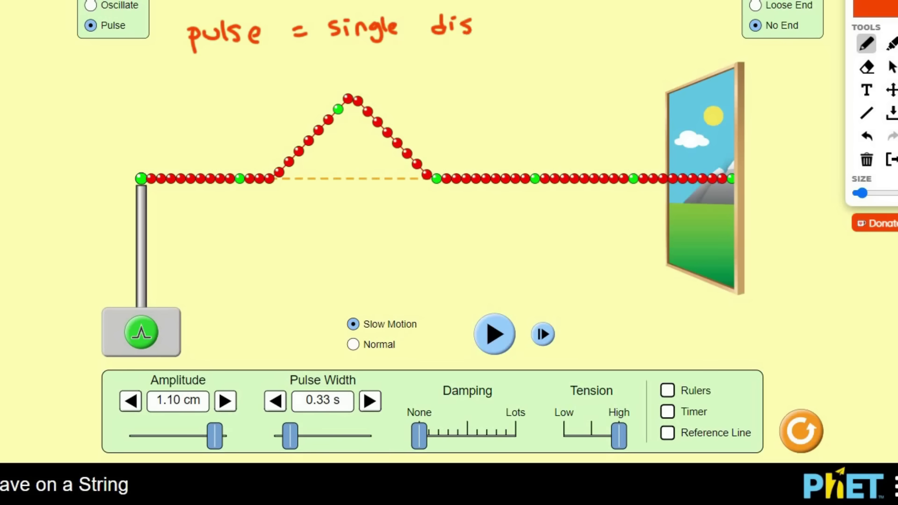
{"action": "left_click_drag", "start_coordinate": [480, 15], "coordinate": [482, 29]}
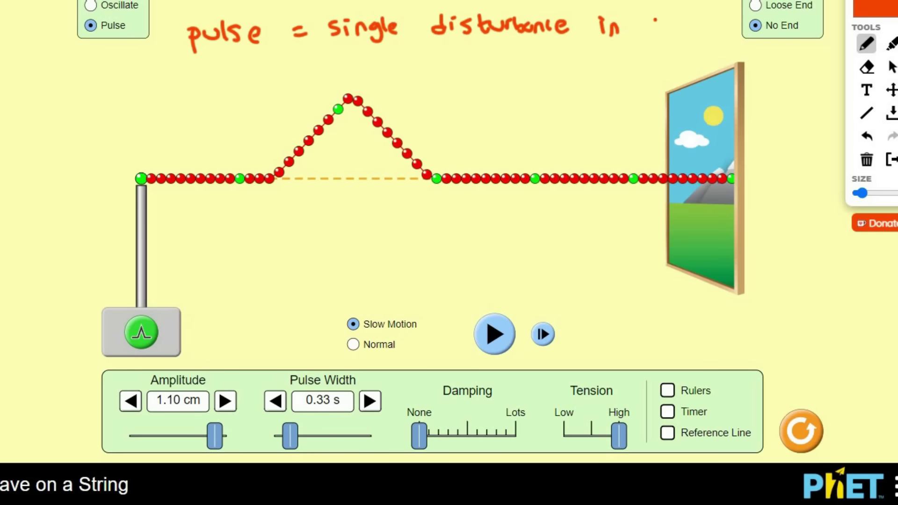
{"action": "left_click_drag", "start_coordinate": [655, 20], "coordinate": [654, 33]}
{"action": "left_click_drag", "start_coordinate": [662, 23], "coordinate": [666, 32]}
Step: Complete the pulse definition with "medium/material" on a second line and circle the pulse on the string
{"action": "left_click_drag", "start_coordinate": [445, 48], "coordinate": [481, 60]}
{"action": "left_click_drag", "start_coordinate": [494, 40], "coordinate": [486, 60]}
{"action": "left_click_drag", "start_coordinate": [501, 49], "coordinate": [503, 61]}
{"action": "mouse_move", "coordinate": [500, 41]}
{"action": "left_mouse_down"}
{"action": "mouse_move", "coordinate": [535, 47]}
{"action": "mouse_move", "coordinate": [557, 71]}
{"action": "mouse_move", "coordinate": [593, 63]}
{"action": "left_mouse_up"}
{"action": "left_click_drag", "start_coordinate": [603, 51], "coordinate": [607, 59]}
{"action": "mouse_move", "coordinate": [610, 41]}
{"action": "left_mouse_down"}
{"action": "mouse_move", "coordinate": [616, 61]}
{"action": "mouse_move", "coordinate": [647, 48]}
{"action": "mouse_move", "coordinate": [669, 64]}
{"action": "left_mouse_up"}
{"action": "mouse_move", "coordinate": [360, 73]}
{"action": "left_mouse_down"}
{"action": "mouse_move", "coordinate": [412, 87]}
{"action": "mouse_move", "coordinate": [346, 78]}
{"action": "left_mouse_up"}
Step: Handwrite "many pulses create a wave" in orange below the string
{"action": "mouse_move", "coordinate": [249, 253]}
{"action": "left_mouse_down"}
{"action": "mouse_move", "coordinate": [250, 268]}
{"action": "mouse_move", "coordinate": [288, 266]}
{"action": "mouse_move", "coordinate": [308, 287]}
{"action": "mouse_move", "coordinate": [293, 280]}
{"action": "left_mouse_up"}
{"action": "mouse_move", "coordinate": [346, 250]}
{"action": "left_mouse_down"}
{"action": "mouse_move", "coordinate": [343, 270]}
{"action": "mouse_move", "coordinate": [350, 260]}
{"action": "left_mouse_up"}
{"action": "left_click_drag", "start_coordinate": [358, 246], "coordinate": [374, 256]}
{"action": "mouse_move", "coordinate": [382, 242]}
{"action": "left_mouse_down"}
{"action": "mouse_move", "coordinate": [377, 256]}
{"action": "mouse_move", "coordinate": [393, 256]}
{"action": "left_mouse_up"}
{"action": "left_click_drag", "start_coordinate": [401, 241], "coordinate": [396, 255]}
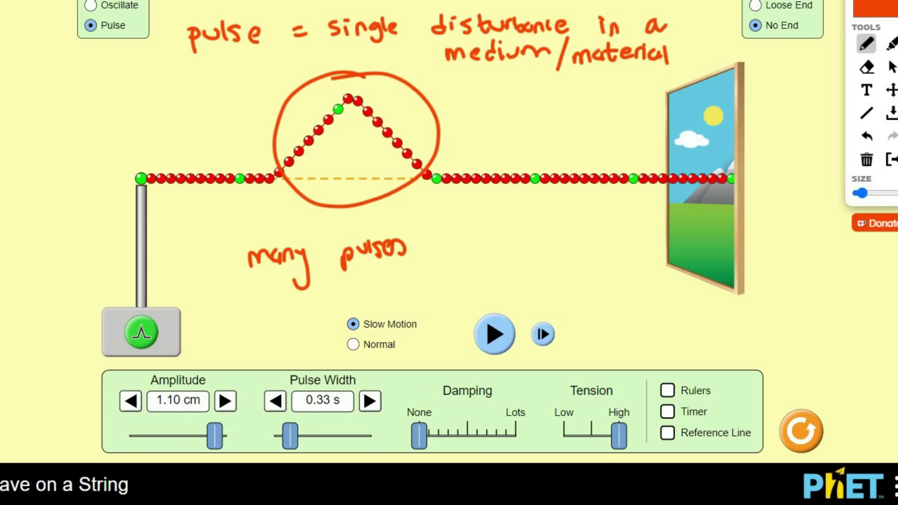
{"action": "mouse_move", "coordinate": [442, 237]}
{"action": "left_mouse_down"}
{"action": "mouse_move", "coordinate": [468, 245]}
{"action": "mouse_move", "coordinate": [656, 210]}
{"action": "left_mouse_up"}
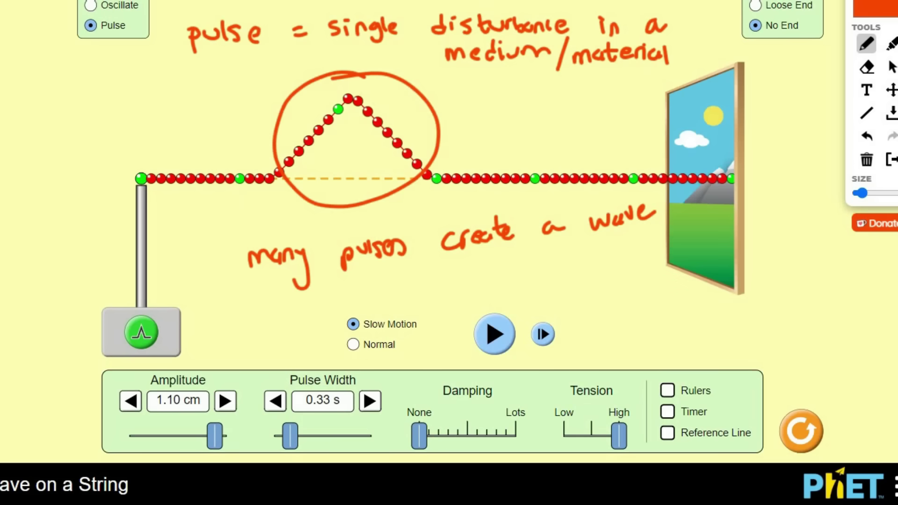
Step: Clear all annotations, then circle both ends of the pulse, join them with a line and label it "pulse length"
{"action": "key", "text": "Delete"}
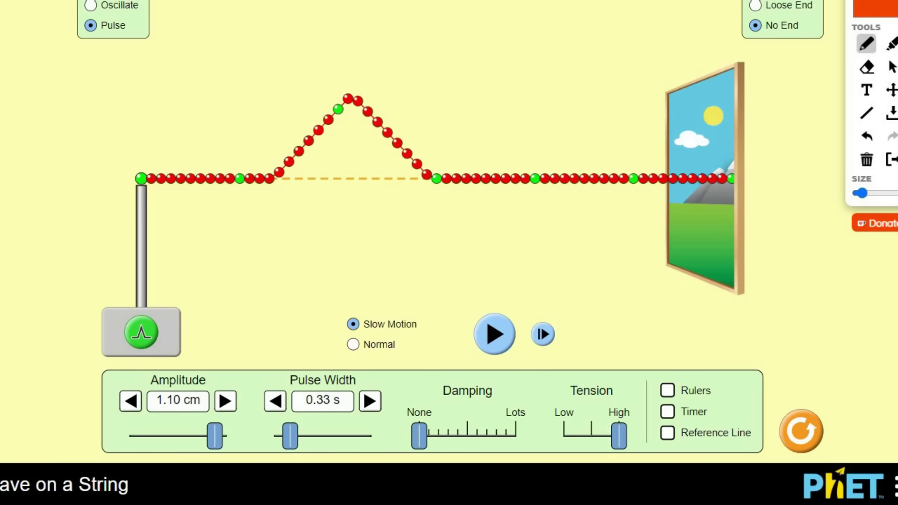
{"action": "mouse_move", "coordinate": [287, 164]}
{"action": "left_mouse_down"}
{"action": "mouse_move", "coordinate": [259, 187]}
{"action": "mouse_move", "coordinate": [288, 189]}
{"action": "mouse_move", "coordinate": [280, 165]}
{"action": "left_mouse_up"}
{"action": "left_click_drag", "start_coordinate": [438, 170], "coordinate": [437, 166]}
{"action": "left_click_drag", "start_coordinate": [284, 180], "coordinate": [415, 180]}
{"action": "mouse_move", "coordinate": [304, 209]}
{"action": "left_mouse_down"}
{"action": "mouse_move", "coordinate": [306, 220]}
{"action": "mouse_move", "coordinate": [345, 218]}
{"action": "left_mouse_up"}
{"action": "mouse_move", "coordinate": [362, 212]}
{"action": "left_mouse_down"}
{"action": "mouse_move", "coordinate": [434, 218]}
{"action": "mouse_move", "coordinate": [444, 236]}
{"action": "mouse_move", "coordinate": [464, 217]}
{"action": "mouse_move", "coordinate": [490, 214]}
{"action": "left_mouse_up"}
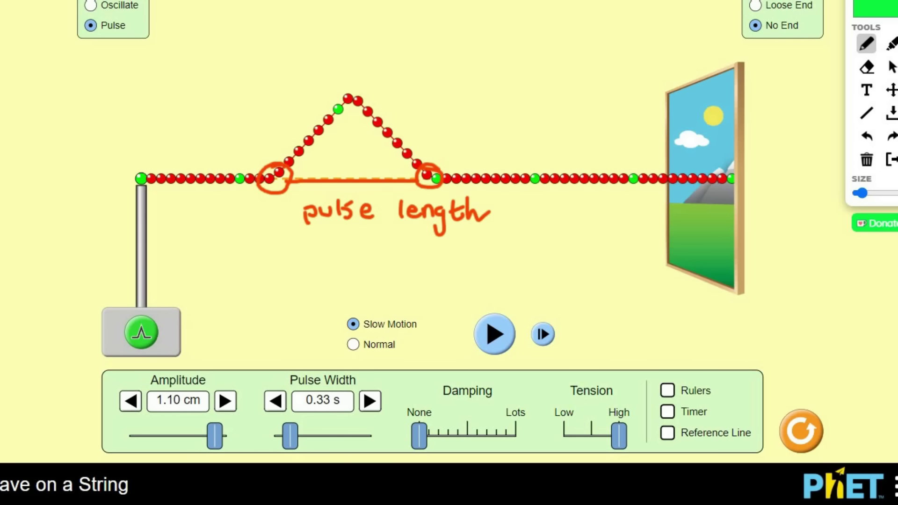
Step: Mark the pulse's rest line with a green wavy stroke and draw an arrow from it to the peak, labelled "amplitude"
{"action": "mouse_move", "coordinate": [285, 174]}
{"action": "left_mouse_down"}
{"action": "mouse_move", "coordinate": [291, 182]}
{"action": "mouse_move", "coordinate": [415, 170]}
{"action": "mouse_move", "coordinate": [424, 177]}
{"action": "left_mouse_up"}
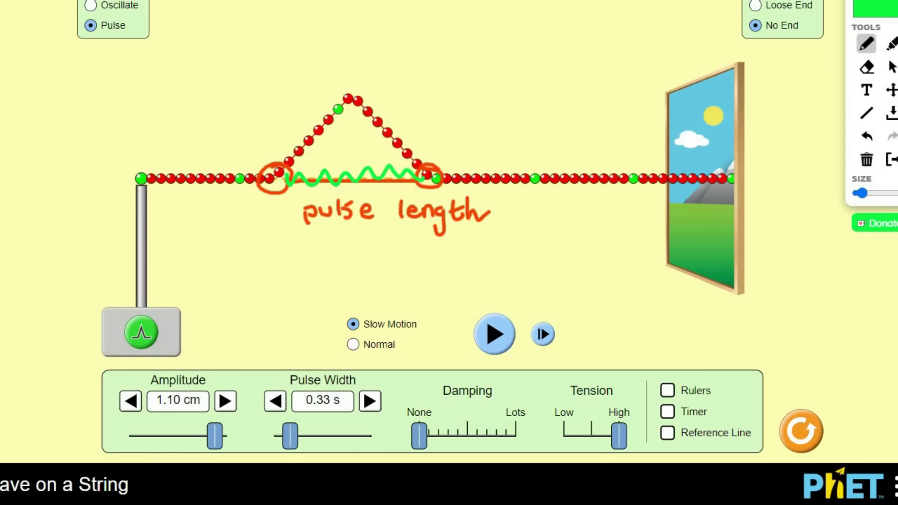
{"action": "mouse_move", "coordinate": [352, 178]}
{"action": "left_mouse_down"}
{"action": "mouse_move", "coordinate": [351, 104]}
{"action": "mouse_move", "coordinate": [363, 111]}
{"action": "left_mouse_up"}
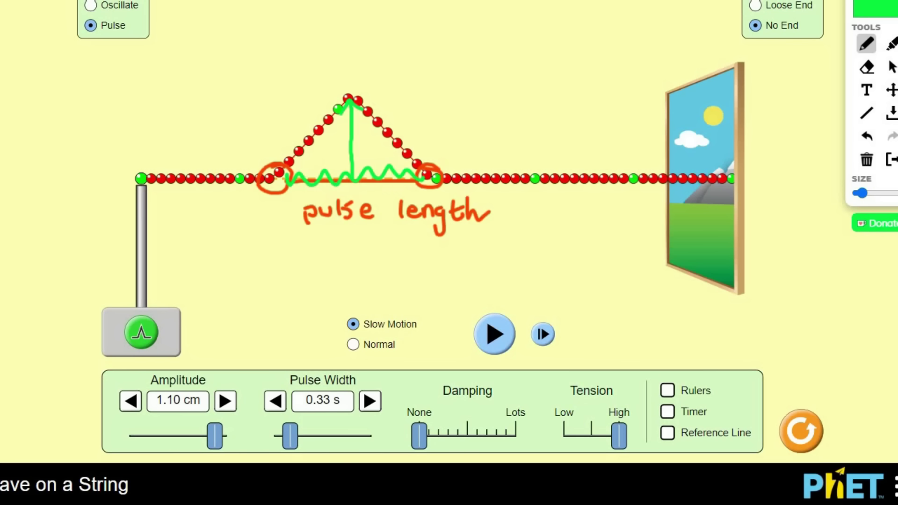
{"action": "mouse_move", "coordinate": [397, 89]}
{"action": "left_mouse_down"}
{"action": "mouse_move", "coordinate": [401, 103]}
{"action": "mouse_move", "coordinate": [454, 88]}
{"action": "left_mouse_up"}
{"action": "mouse_move", "coordinate": [458, 77]}
{"action": "left_mouse_down"}
{"action": "mouse_move", "coordinate": [464, 85]}
{"action": "mouse_move", "coordinate": [490, 80]}
{"action": "mouse_move", "coordinate": [504, 59]}
{"action": "mouse_move", "coordinate": [527, 74]}
{"action": "left_mouse_up"}
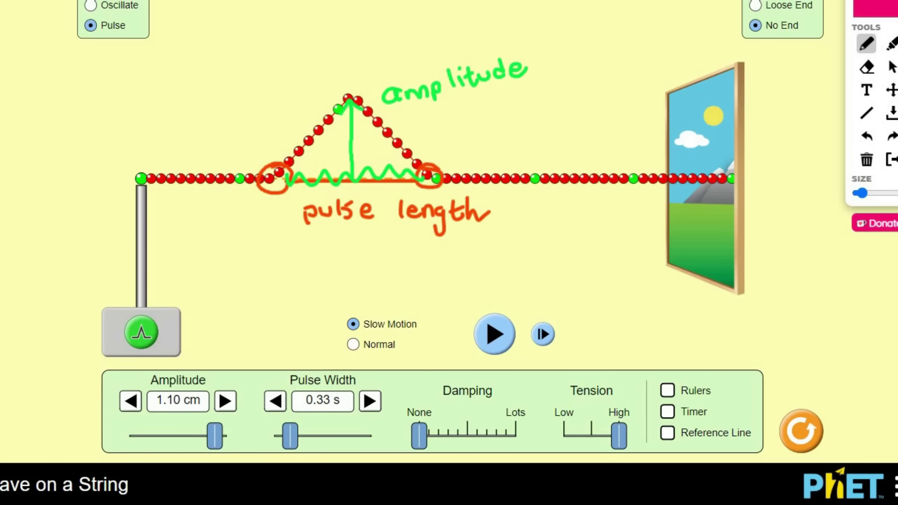
Step: Handwrite "transverse" in pink above the start of the string and circle the green bead at the string's middle
{"action": "mouse_move", "coordinate": [38, 70]}
{"action": "left_mouse_down"}
{"action": "mouse_move", "coordinate": [49, 105]}
{"action": "mouse_move", "coordinate": [63, 94]}
{"action": "mouse_move", "coordinate": [77, 100]}
{"action": "mouse_move", "coordinate": [176, 88]}
{"action": "left_mouse_up"}
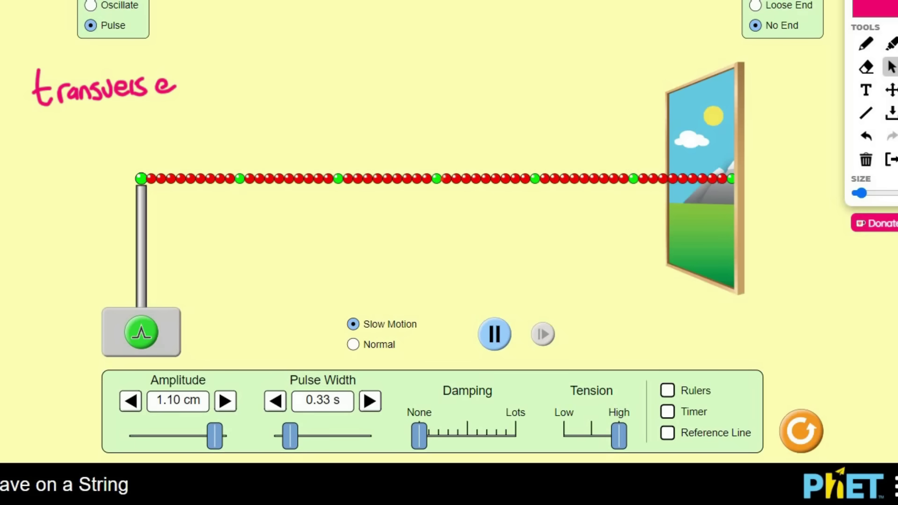
{"action": "key", "text": "p"}
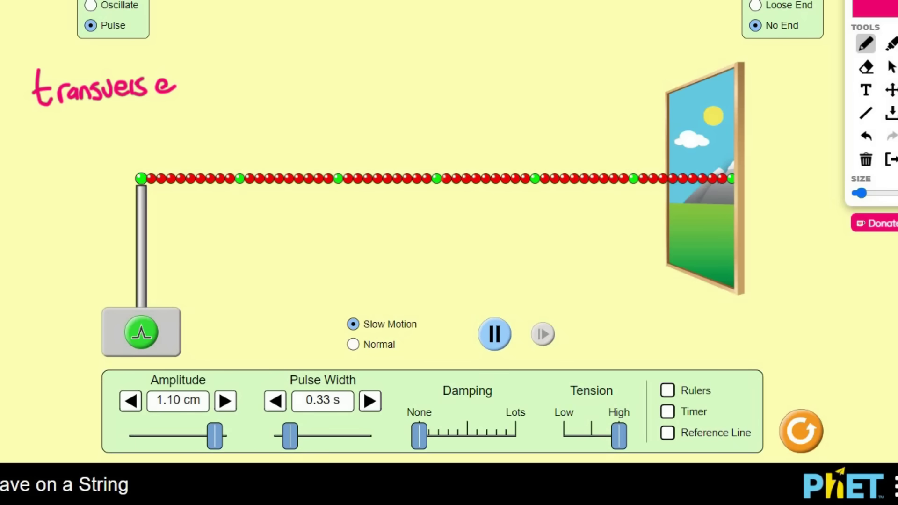
{"action": "mouse_move", "coordinate": [441, 159]}
{"action": "left_mouse_down"}
{"action": "mouse_move", "coordinate": [419, 176]}
{"action": "mouse_move", "coordinate": [441, 197]}
{"action": "mouse_move", "coordinate": [458, 184]}
{"action": "mouse_move", "coordinate": [440, 158]}
{"action": "left_mouse_up"}
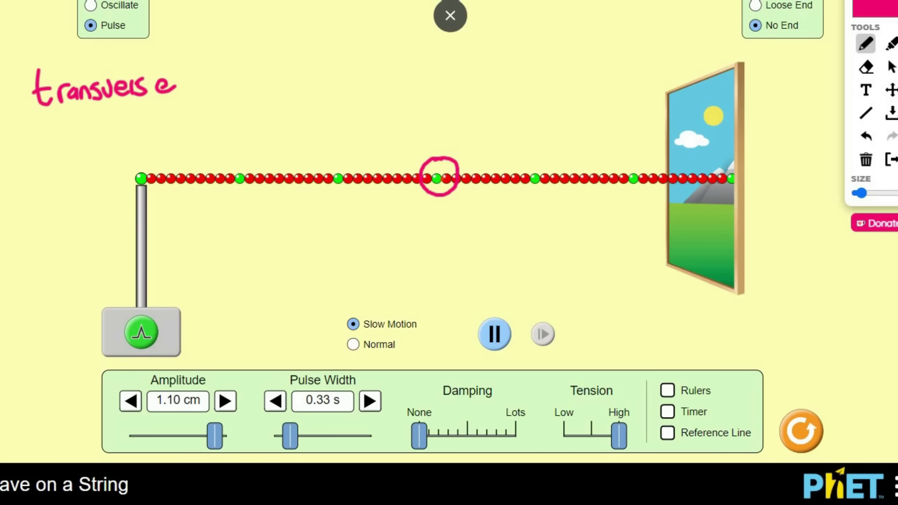
Step: Handwrite the bullet notes "left and right" and "up and down" above the string, and draw an arrow to the circled bead
{"action": "left_click_drag", "start_coordinate": [359, 49], "coordinate": [355, 50]}
{"action": "mouse_move", "coordinate": [372, 35]}
{"action": "left_mouse_down"}
{"action": "mouse_move", "coordinate": [373, 51]}
{"action": "mouse_move", "coordinate": [389, 50]}
{"action": "left_mouse_up"}
{"action": "left_click_drag", "start_coordinate": [404, 37], "coordinate": [398, 53]}
{"action": "left_click_drag", "start_coordinate": [396, 46], "coordinate": [406, 45]}
{"action": "mouse_move", "coordinate": [410, 37]}
{"action": "left_mouse_down"}
{"action": "mouse_move", "coordinate": [412, 52]}
{"action": "mouse_move", "coordinate": [453, 50]}
{"action": "mouse_move", "coordinate": [471, 31]}
{"action": "mouse_move", "coordinate": [509, 38]}
{"action": "mouse_move", "coordinate": [515, 56]}
{"action": "mouse_move", "coordinate": [536, 45]}
{"action": "left_mouse_up"}
{"action": "left_click_drag", "start_coordinate": [541, 27], "coordinate": [544, 46]}
{"action": "left_click_drag", "start_coordinate": [534, 38], "coordinate": [556, 33]}
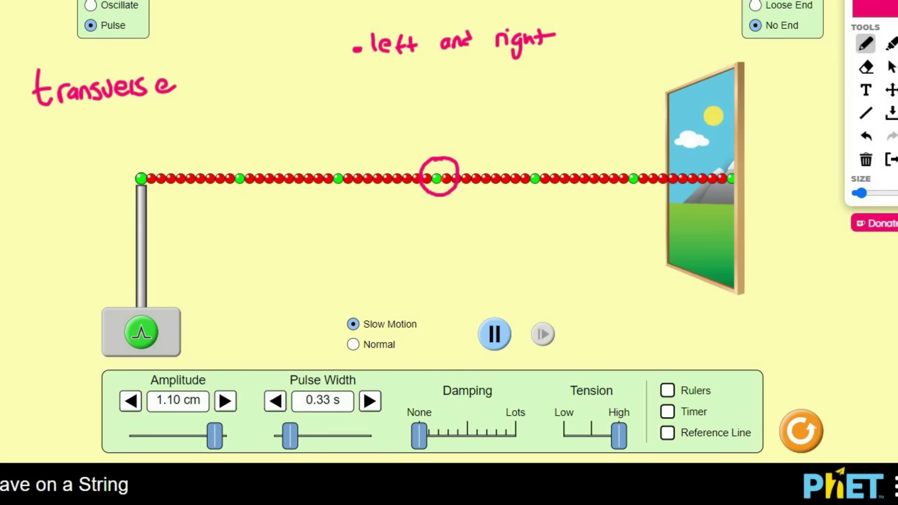
{"action": "mouse_move", "coordinate": [380, 70]}
{"action": "left_mouse_down"}
{"action": "mouse_move", "coordinate": [396, 84]}
{"action": "mouse_move", "coordinate": [403, 75]}
{"action": "mouse_move", "coordinate": [449, 78]}
{"action": "mouse_move", "coordinate": [464, 61]}
{"action": "mouse_move", "coordinate": [502, 75]}
{"action": "mouse_move", "coordinate": [558, 66]}
{"action": "left_mouse_up"}
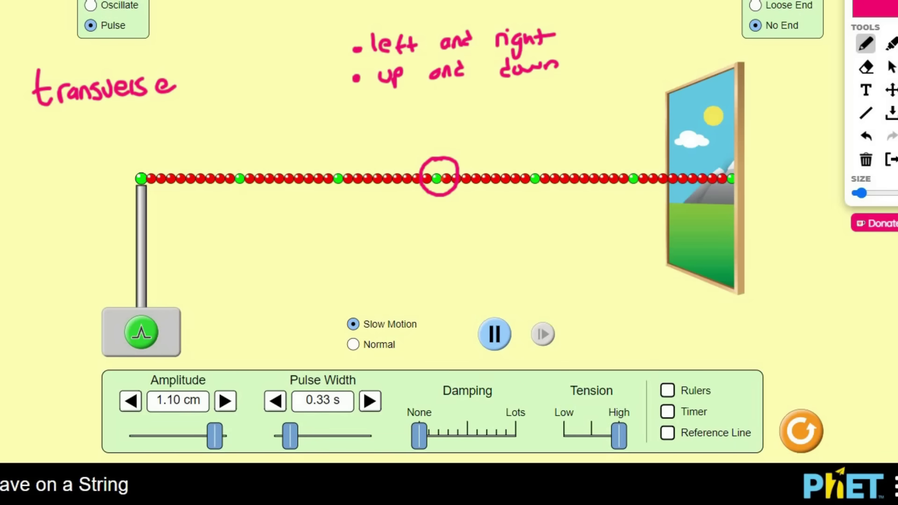
{"action": "mouse_move", "coordinate": [410, 240]}
{"action": "left_mouse_down"}
{"action": "mouse_move", "coordinate": [427, 214]}
{"action": "mouse_move", "coordinate": [440, 227]}
{"action": "left_mouse_up"}
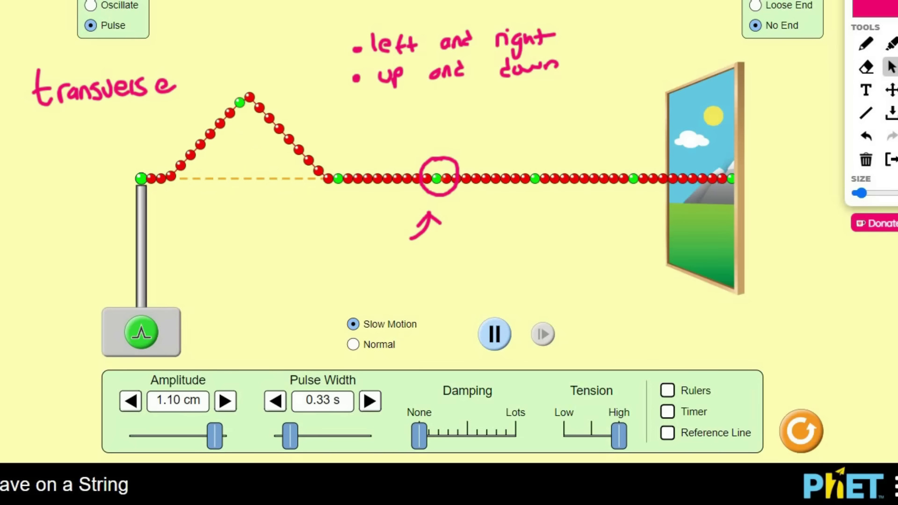
Step: Pause the moving pulse and advance it frame by frame until its trailing end reaches the circled bead
{"action": "left_click", "coordinate": [495, 334]}
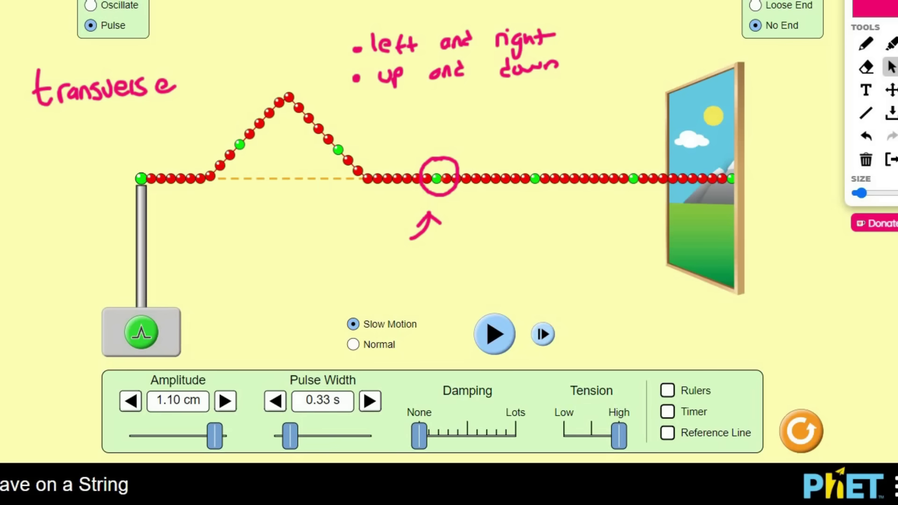
{"action": "left_click", "coordinate": [543, 334]}
{"action": "left_click", "coordinate": [543, 334]}
{"action": "left_click", "coordinate": [542, 334]}
{"action": "left_click", "coordinate": [542, 334]}
{"action": "left_click", "coordinate": [543, 334]}
{"action": "left_click", "coordinate": [542, 334]}
{"action": "left_click", "coordinate": [543, 334]}
{"action": "left_click", "coordinate": [543, 334]}
{"action": "left_click", "coordinate": [543, 334]}
{"action": "left_click", "coordinate": [542, 334]}
{"action": "left_click", "coordinate": [542, 335]}
{"action": "left_click", "coordinate": [543, 334]}
{"action": "left_click", "coordinate": [543, 334]}
{"action": "left_click", "coordinate": [543, 334]}
{"action": "left_click", "coordinate": [542, 334]}
{"action": "left_click", "coordinate": [542, 334]}
{"action": "left_click", "coordinate": [542, 334]}
{"action": "left_click", "coordinate": [543, 334]}
{"action": "left_click", "coordinate": [543, 334]}
{"action": "left_click", "coordinate": [543, 334]}
{"action": "left_click", "coordinate": [543, 334]}
{"action": "left_click", "coordinate": [542, 334]}
{"action": "left_click", "coordinate": [542, 333]}
{"action": "left_click", "coordinate": [543, 334]}
{"action": "left_click", "coordinate": [543, 333]}
{"action": "left_click", "coordinate": [543, 334]}
{"action": "left_click", "coordinate": [543, 334]}
{"action": "left_click", "coordinate": [542, 334]}
{"action": "left_click", "coordinate": [543, 333]}
{"action": "left_click", "coordinate": [543, 334]}
{"action": "left_click", "coordinate": [543, 334]}
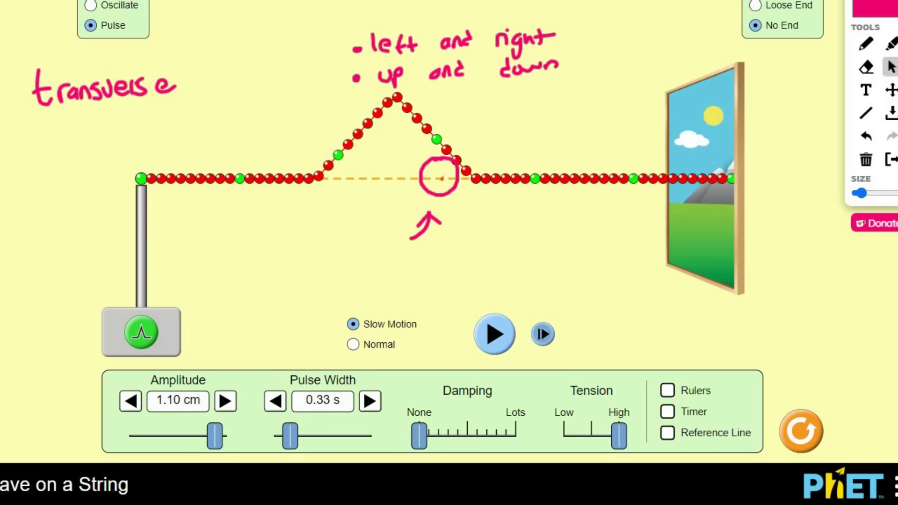
{"action": "left_click", "coordinate": [543, 334]}
{"action": "left_click", "coordinate": [543, 333]}
{"action": "left_click", "coordinate": [542, 334]}
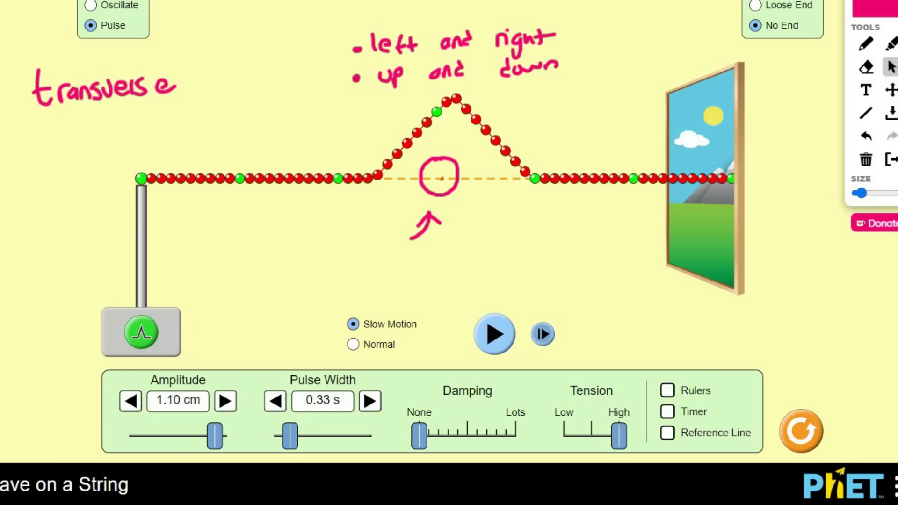
{"action": "left_click", "coordinate": [543, 333]}
{"action": "left_click", "coordinate": [542, 334]}
{"action": "left_click", "coordinate": [543, 334]}
{"action": "left_click", "coordinate": [542, 334]}
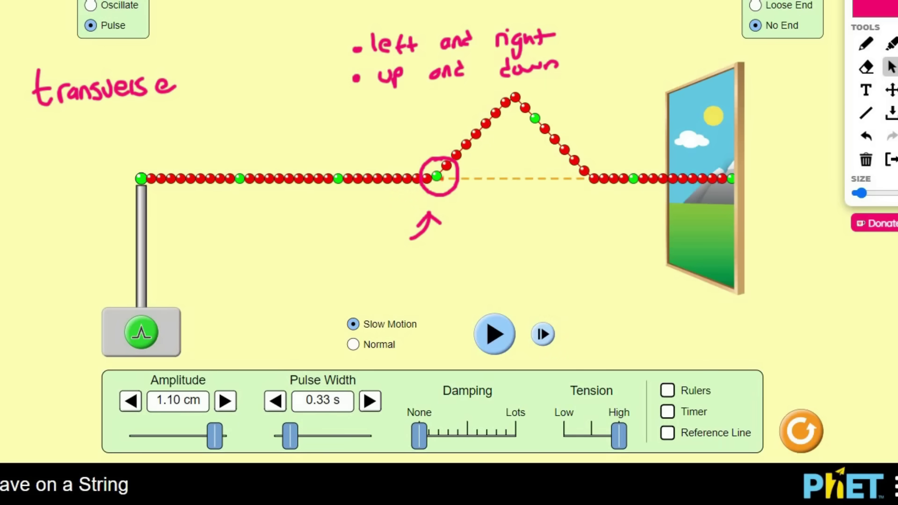
Step: Draw a long pink arrow along the pulse's travel direction, circle another green bead, and add up and down arrows across the string
{"action": "left_click", "coordinate": [865, 44]}
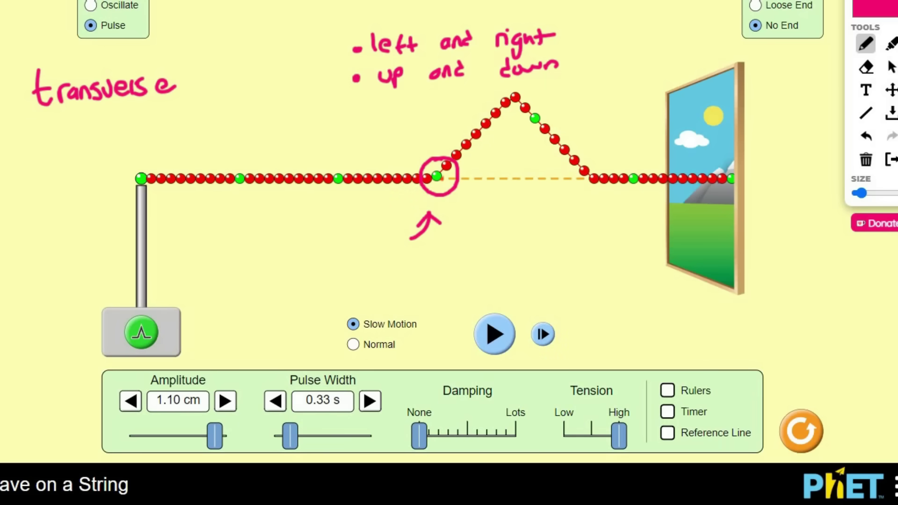
{"action": "mouse_move", "coordinate": [143, 251]}
{"action": "left_mouse_down"}
{"action": "mouse_move", "coordinate": [697, 242]}
{"action": "mouse_move", "coordinate": [684, 256]}
{"action": "left_mouse_up"}
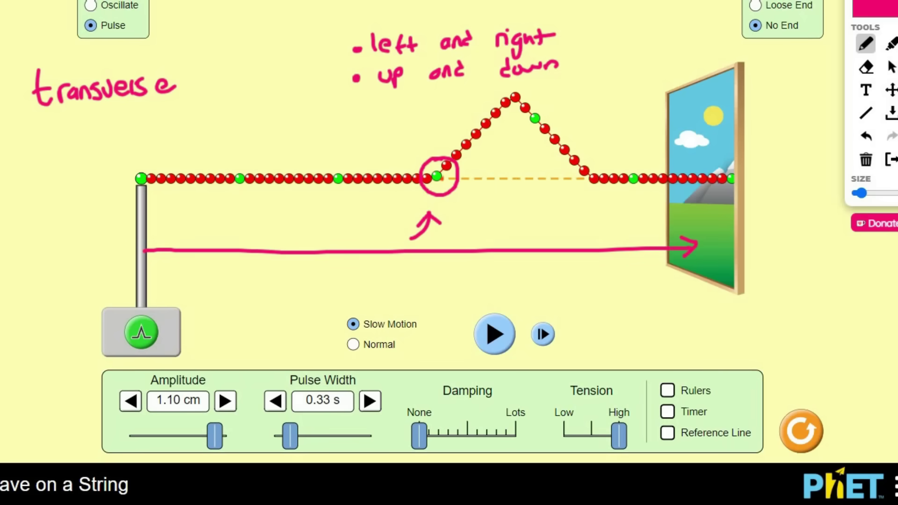
{"action": "mouse_move", "coordinate": [344, 167]}
{"action": "left_mouse_down"}
{"action": "mouse_move", "coordinate": [333, 190]}
{"action": "mouse_move", "coordinate": [348, 169]}
{"action": "left_mouse_up"}
{"action": "mouse_move", "coordinate": [287, 198]}
{"action": "left_mouse_down"}
{"action": "mouse_move", "coordinate": [289, 121]}
{"action": "mouse_move", "coordinate": [302, 136]}
{"action": "mouse_move", "coordinate": [255, 211]}
{"action": "mouse_move", "coordinate": [271, 194]}
{"action": "left_mouse_up"}
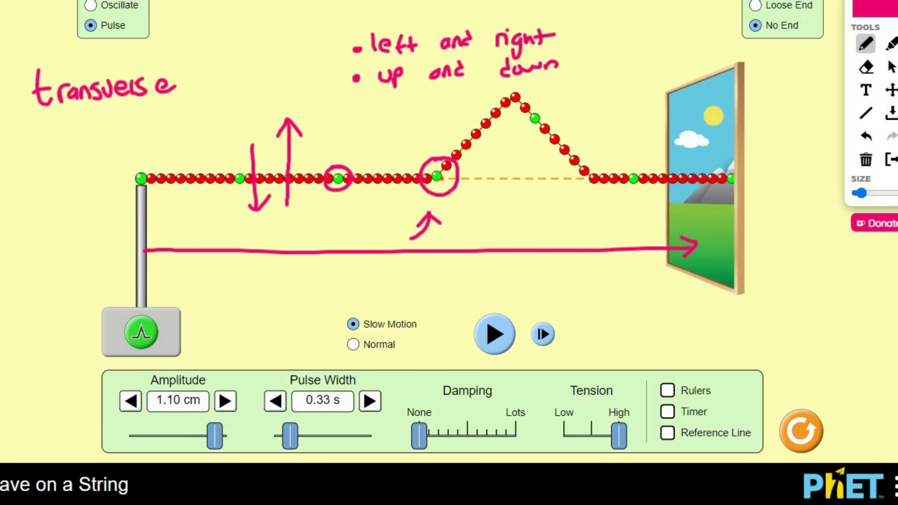